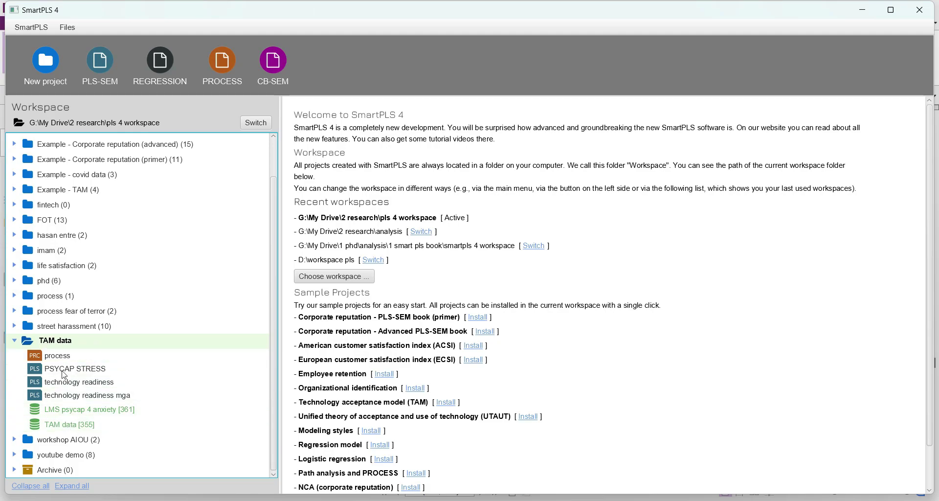
# Open the technology readiness model and move the Gender construct into line with EaseUse
pyautogui.doubleClick(84, 382)
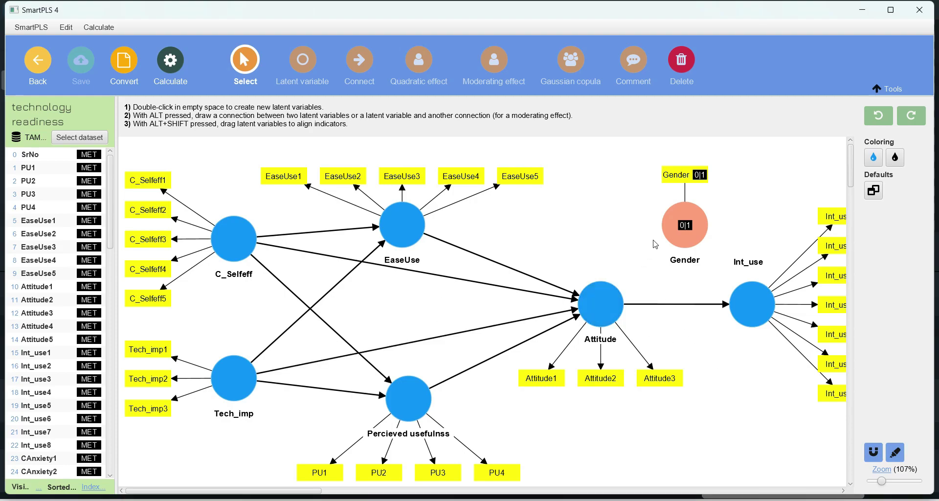
pyautogui.moveTo(685, 222); pyautogui.dragTo(656, 225)
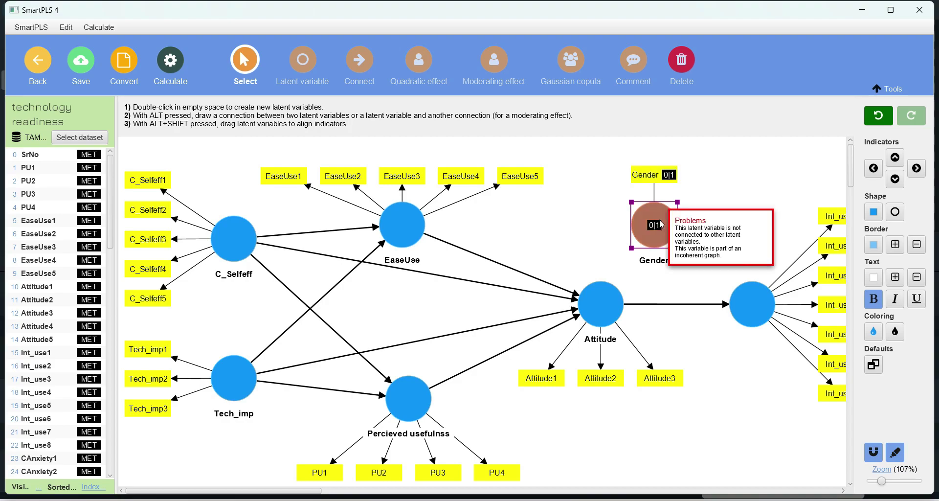
# Add Gender moderation to Attitude→Int_use, EaseUse→Attitude, both C_Selfeff paths and Tech_imp→Percieved usefulnss
pyautogui.moveTo(651, 226); pyautogui.dragTo(658, 227)
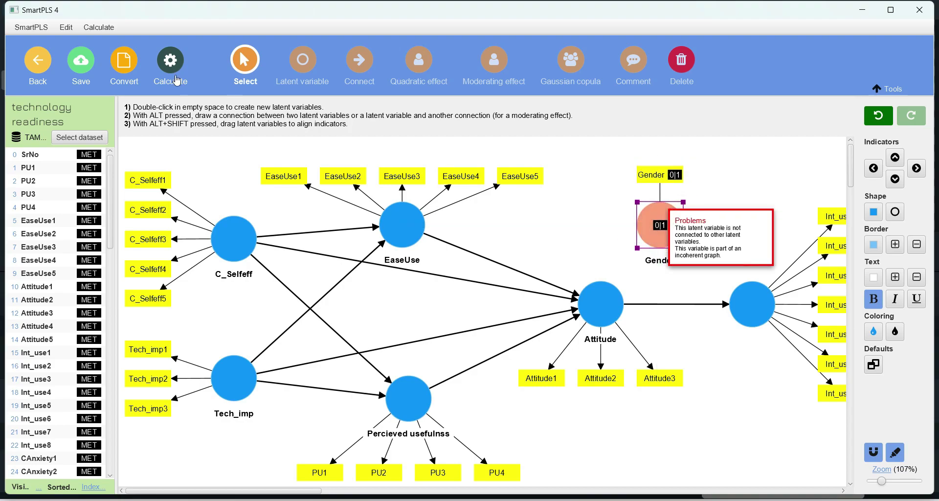
pyautogui.click(362, 74)
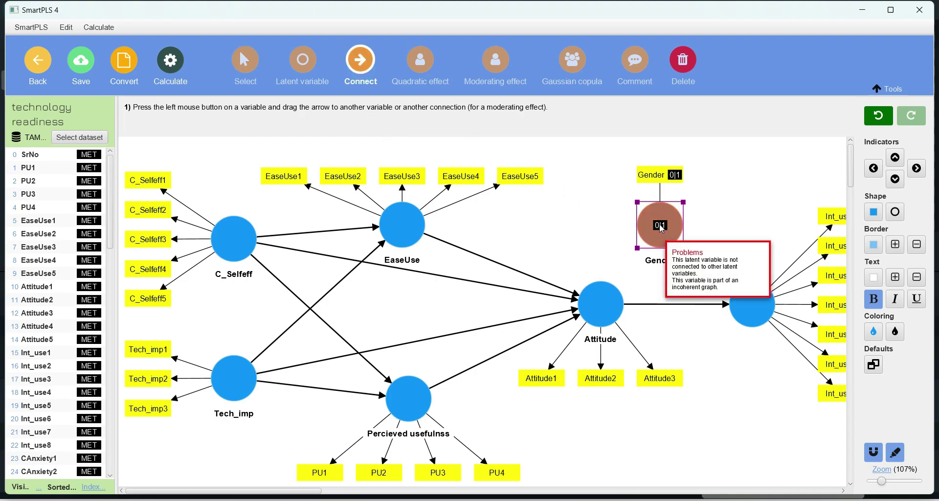
pyautogui.moveTo(659, 224); pyautogui.dragTo(660, 306)
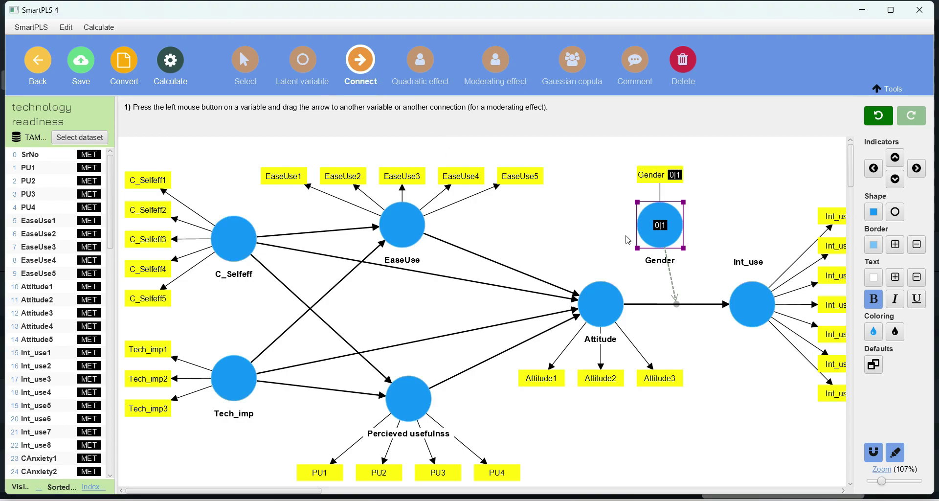
pyautogui.moveTo(655, 224); pyautogui.dragTo(500, 265)
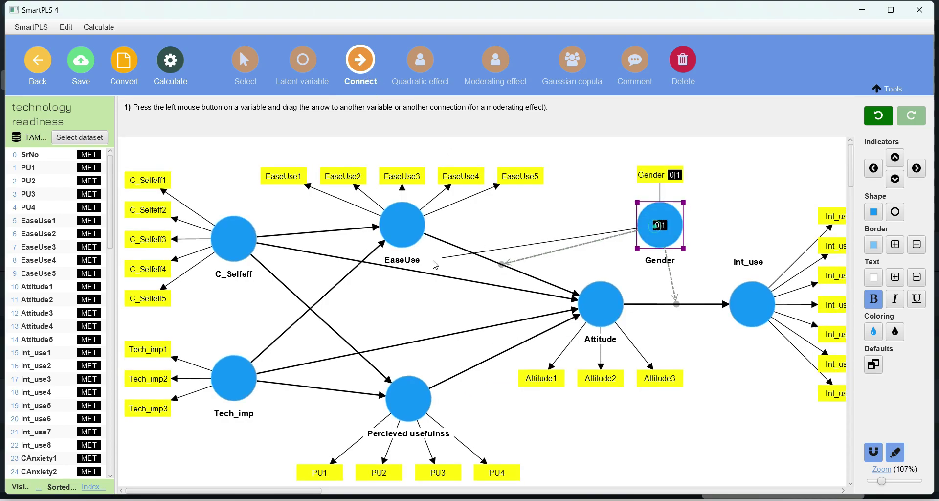
pyautogui.moveTo(435, 265); pyautogui.dragTo(417, 271)
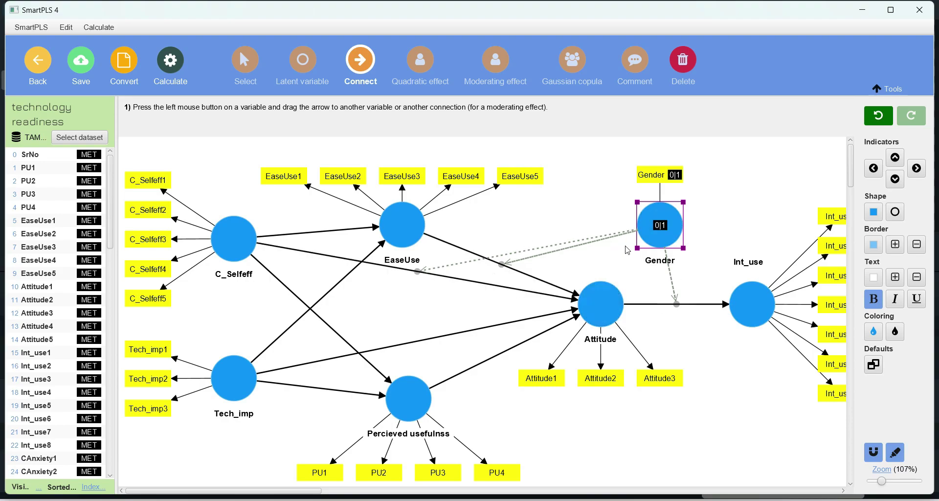
pyautogui.moveTo(658, 238); pyautogui.dragTo(328, 233)
pyautogui.moveTo(657, 230); pyautogui.dragTo(297, 390)
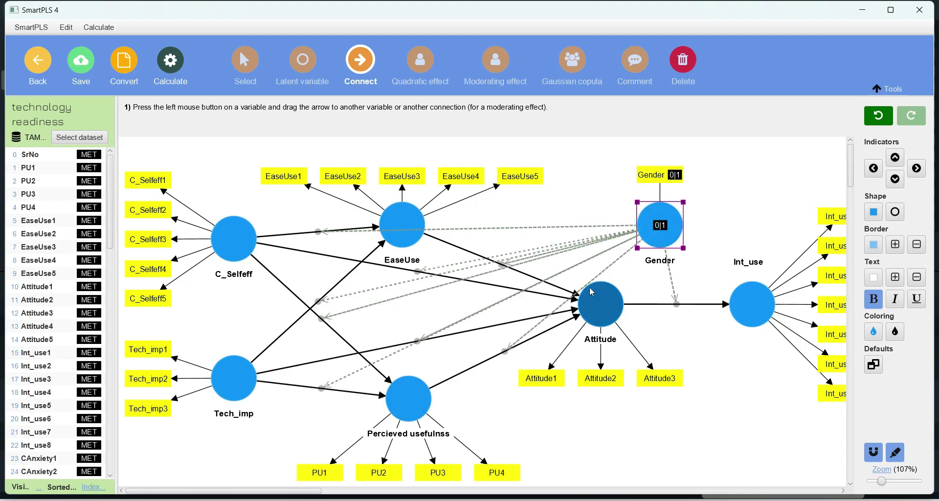
# Run bootstrapping with the default 5000 subsamples on the moderated model
pyautogui.click(166, 68)
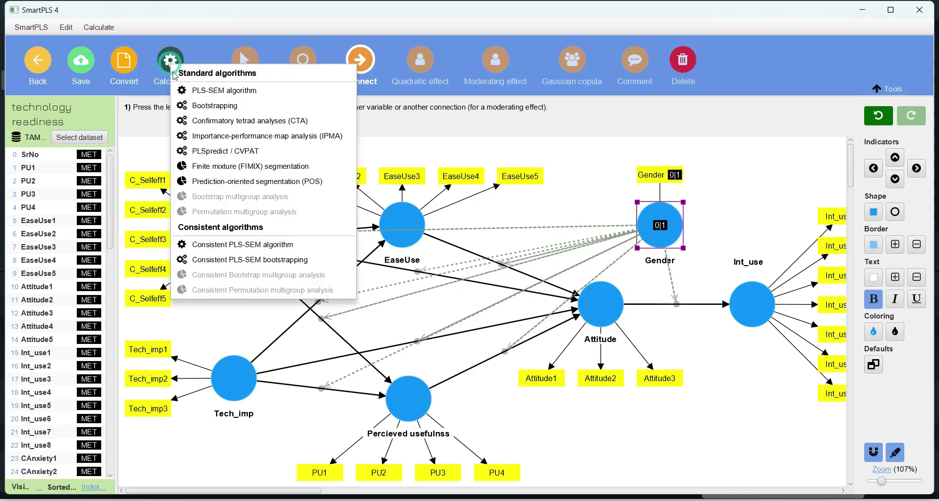
pyautogui.click(232, 107)
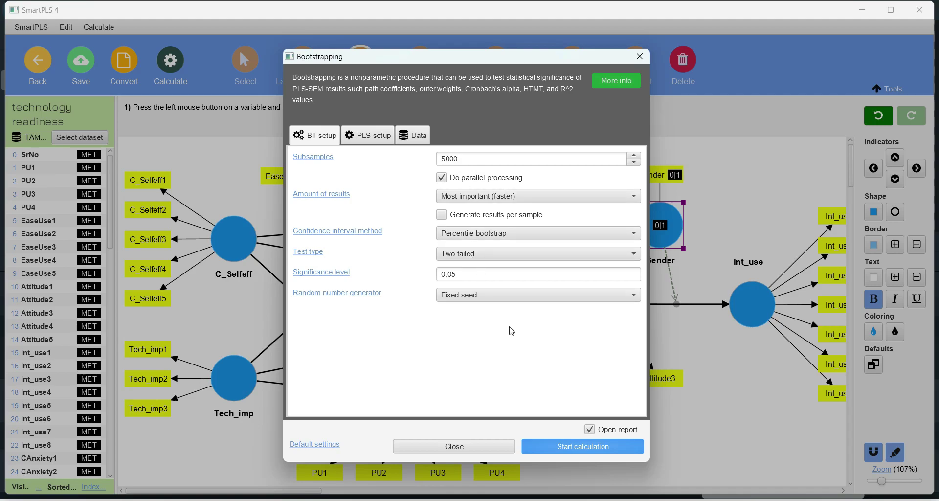
pyautogui.click(580, 450)
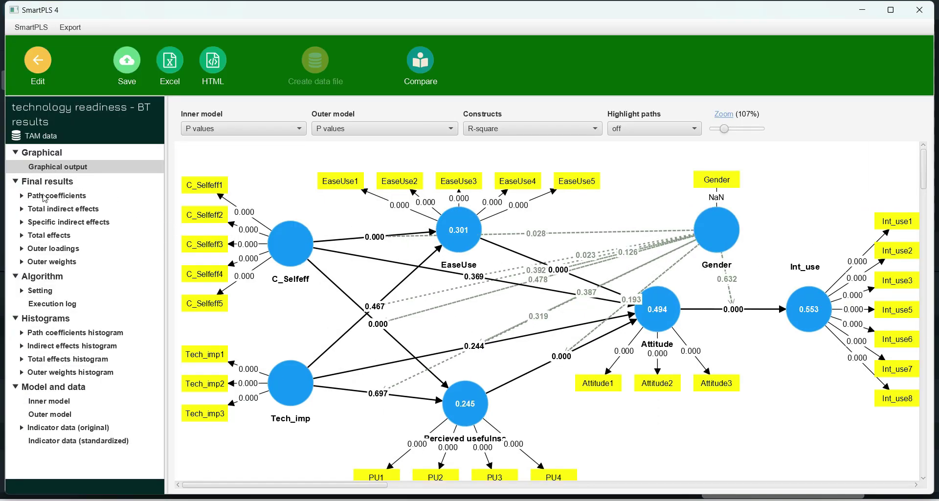
# Copy the path coefficients table with T statistics and p values into Excel, widening column A
pyautogui.click(43, 196)
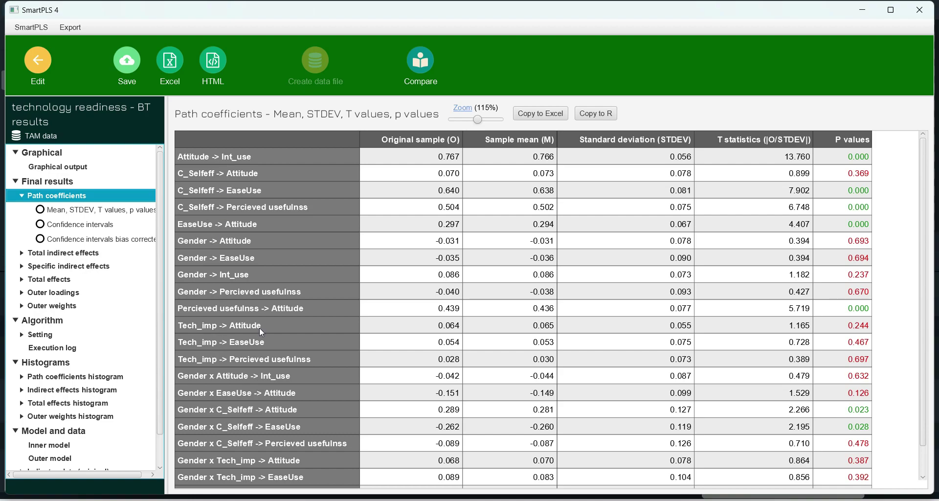
pyautogui.scroll(-2, 444, 409)
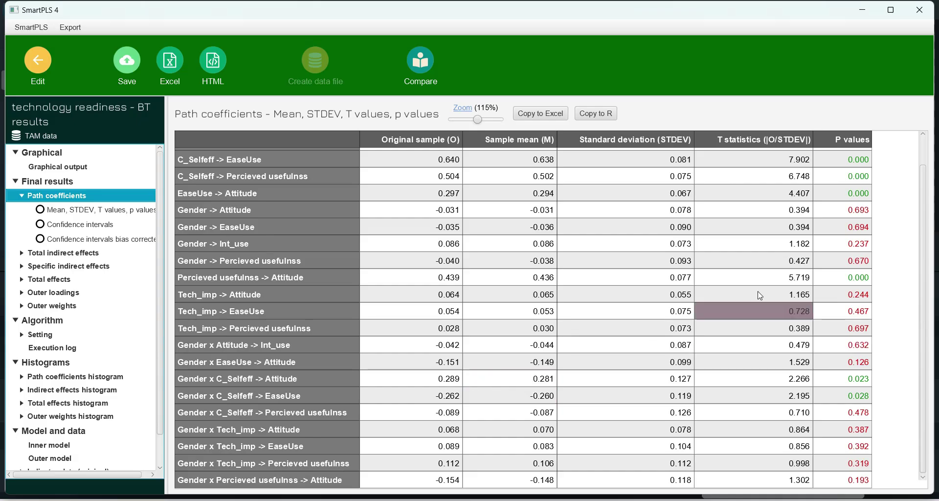
pyautogui.click(546, 115)
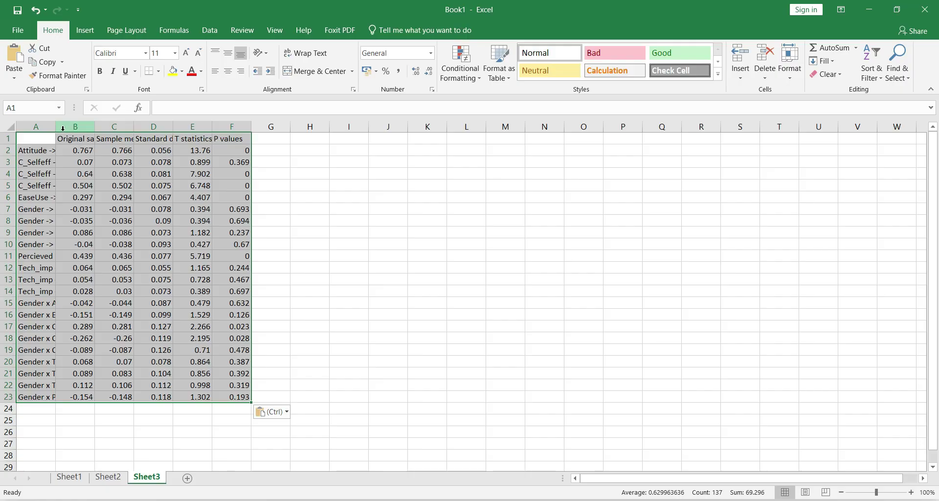
pyautogui.moveTo(56, 128); pyautogui.dragTo(66, 128)
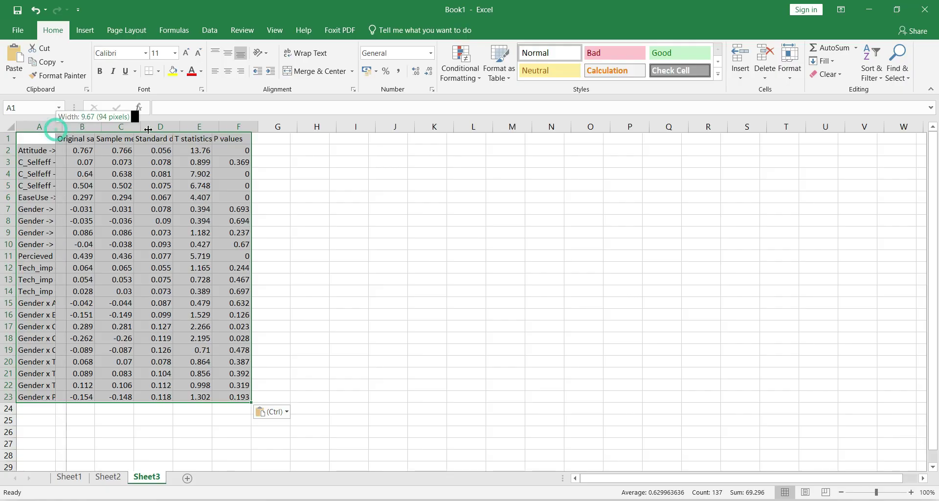
pyautogui.moveTo(148, 130); pyautogui.dragTo(148, 130)
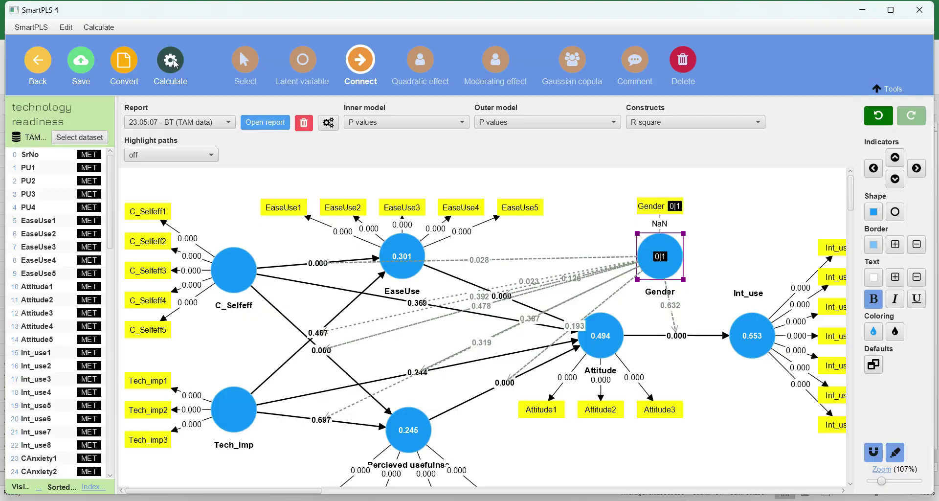
# Run the PLS-SEM algorithm and show the Gender x Attitude simple slope chart for Int_use
pyautogui.click(176, 63)
pyautogui.click(222, 86)
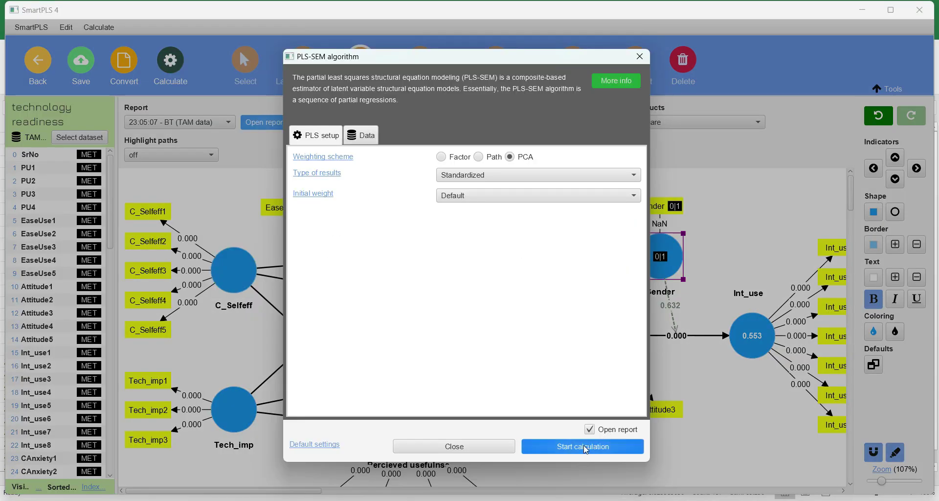
pyautogui.click(583, 446)
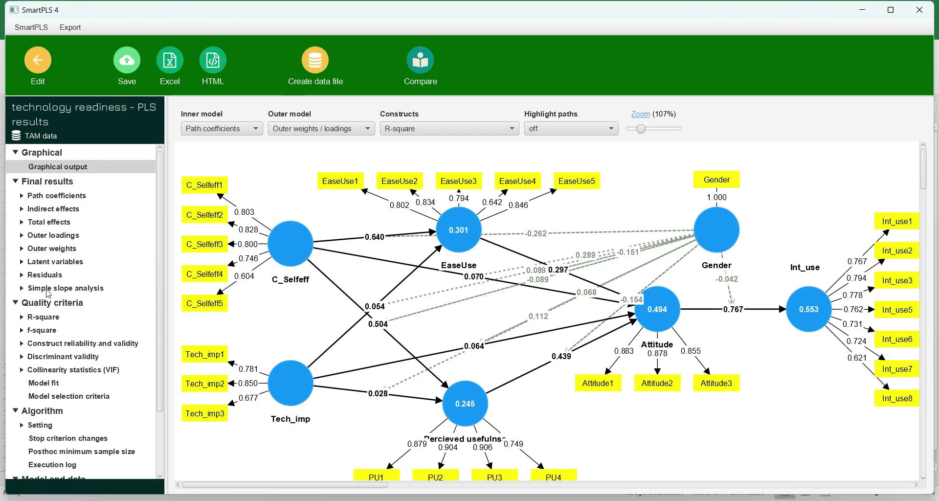
pyautogui.click(47, 290)
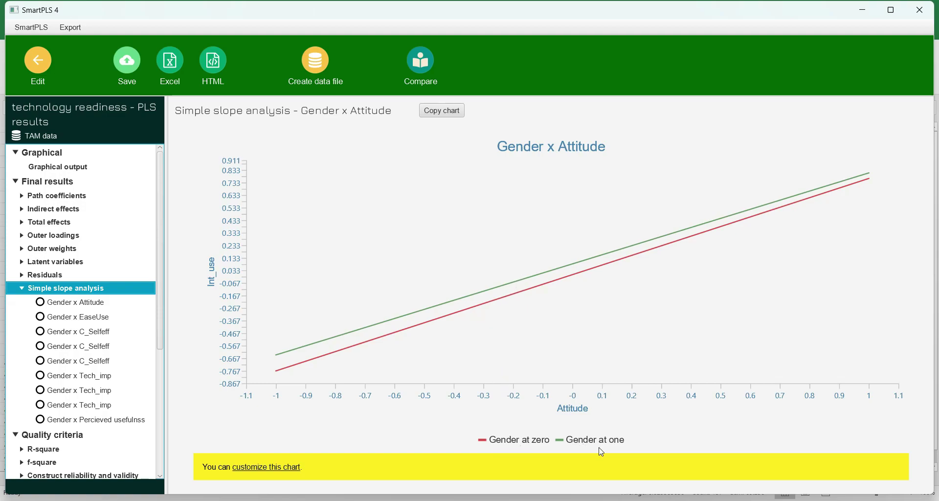
# Show the Gender x EaseUse slope chart for Attitude and check the Excel workbook
pyautogui.click(76, 317)
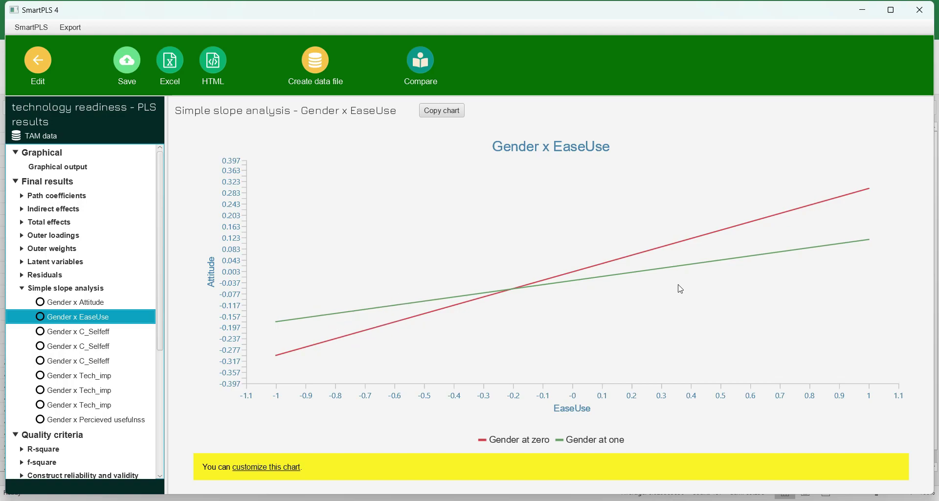
pyautogui.hotkey('alt', 'Tab')
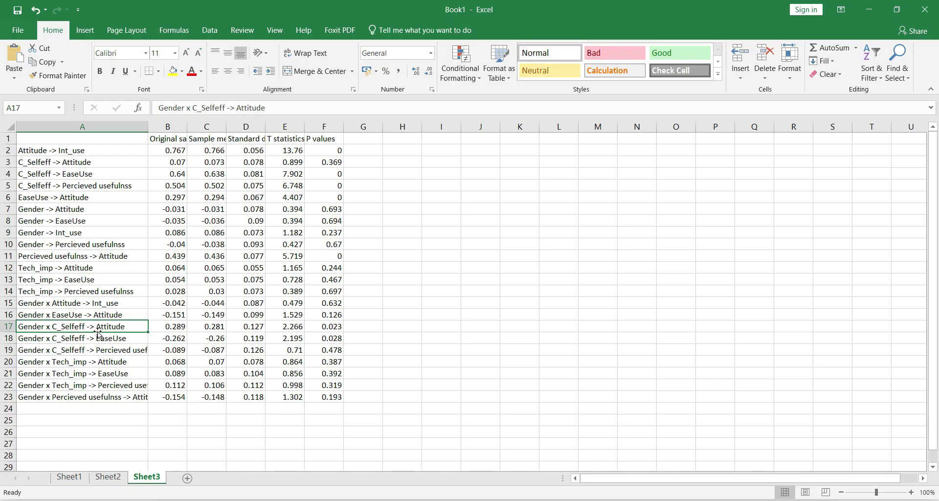
pyautogui.hotkey('alt', 'Tab')
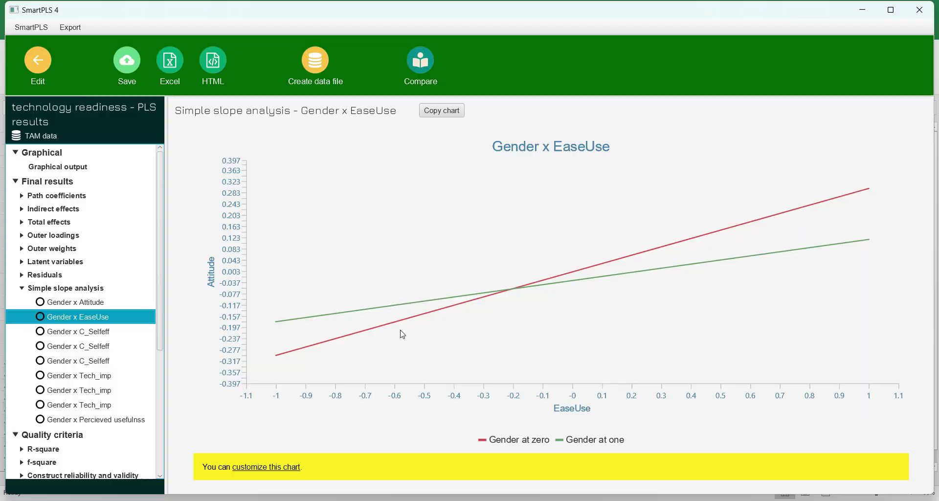
# Edit the label in Excel cell A18, then show the Gender x C_Selfeff plot for Percieved usefulnss
pyautogui.hotkey('alt', 'Tab')
pyautogui.doubleClick(41, 339)
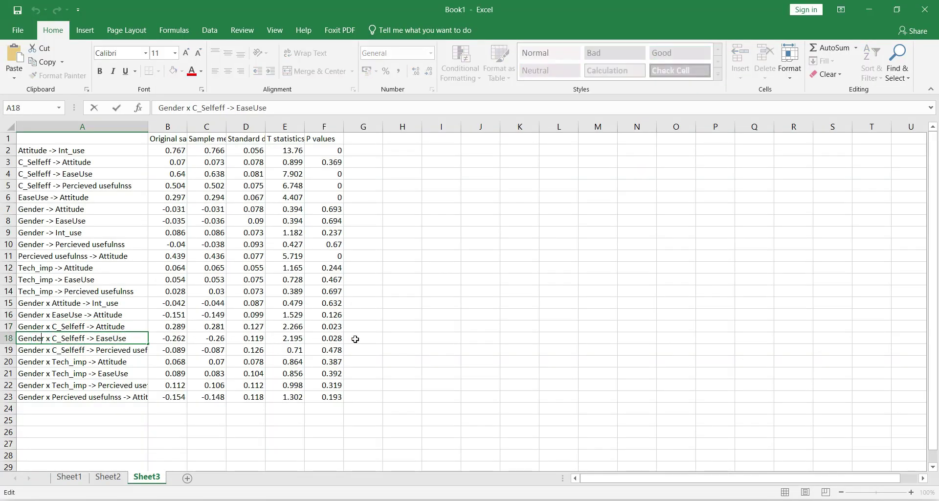
pyautogui.hotkey('alt', 'Tab')
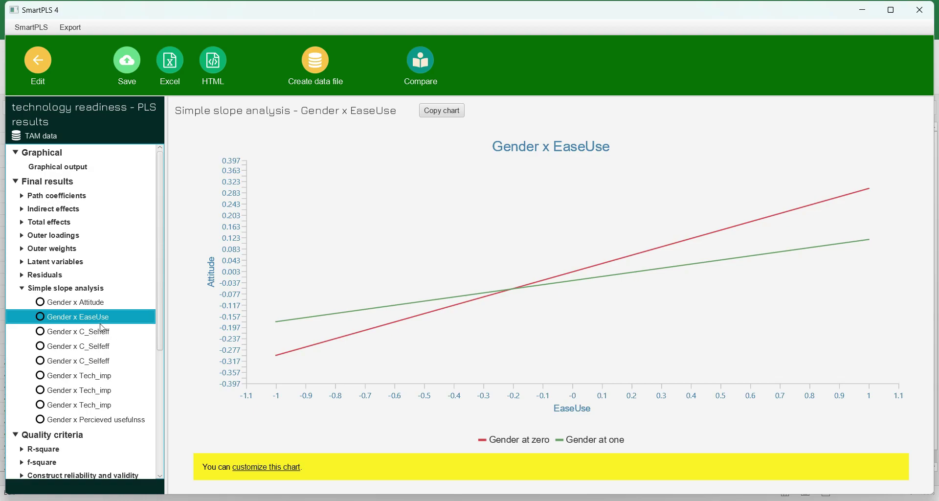
pyautogui.click(81, 332)
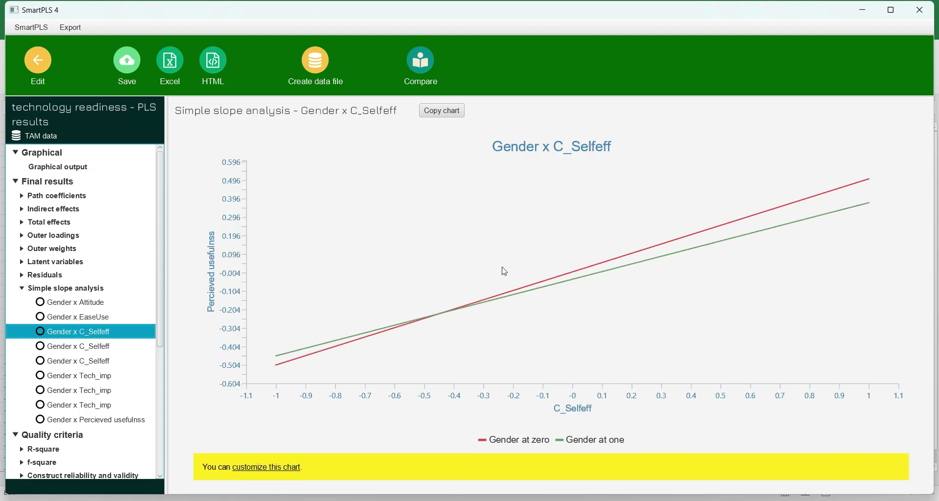
# Show the Gender x C_Selfeff simple slope plots for Attitude and for EaseUse
pyautogui.click(73, 349)
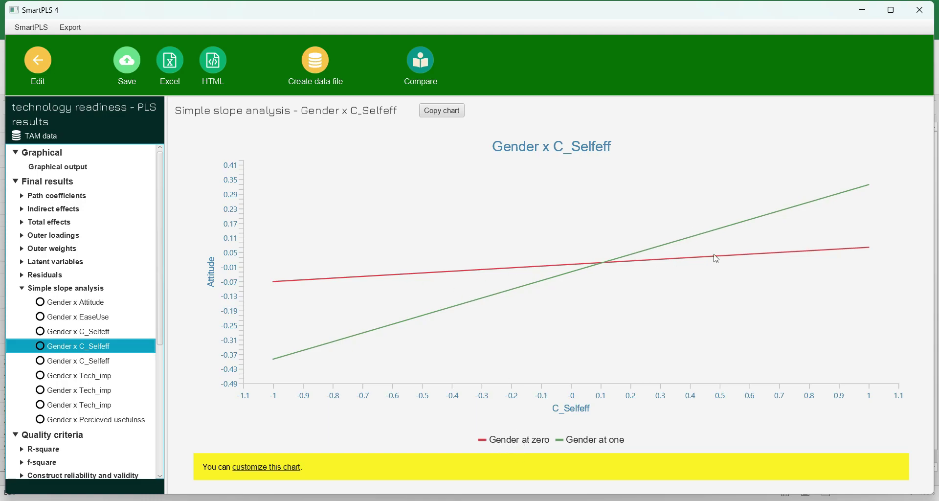
pyautogui.click(83, 364)
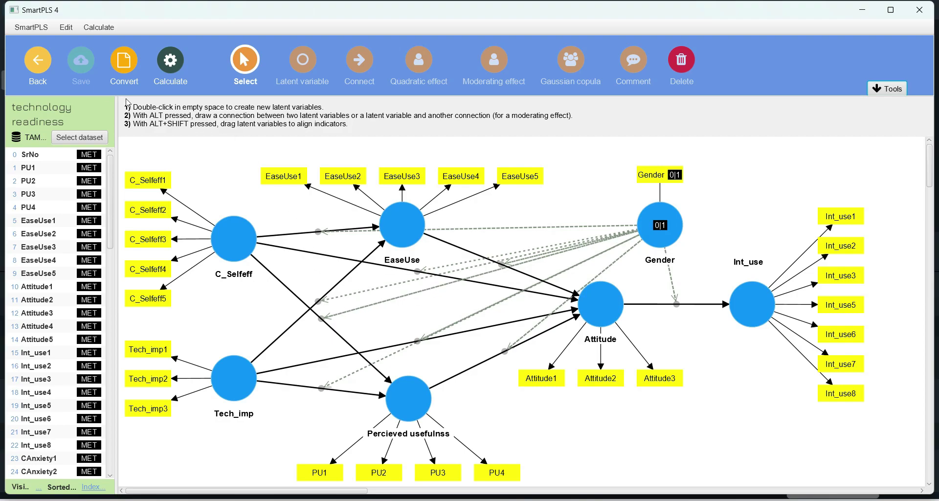
# Open the TAM data set and generate data groups from the $67 - Gender indicator
pyautogui.click(34, 66)
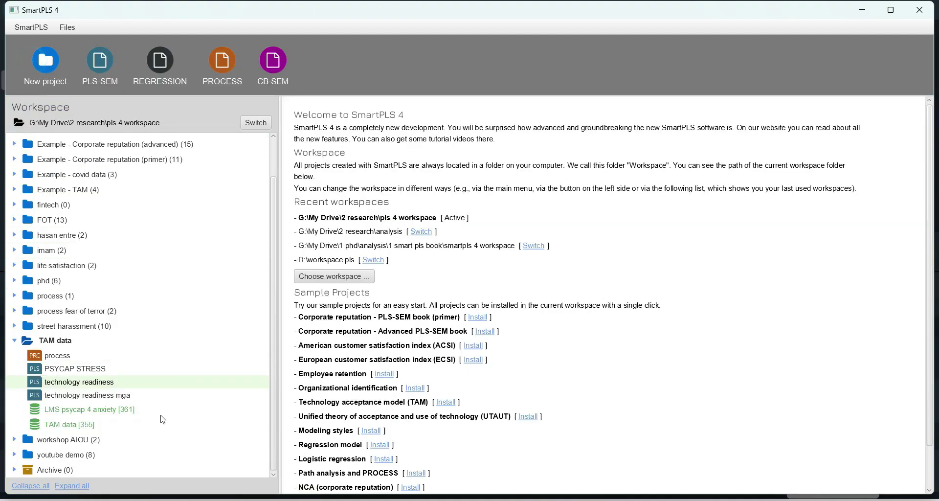
pyautogui.doubleClick(65, 430)
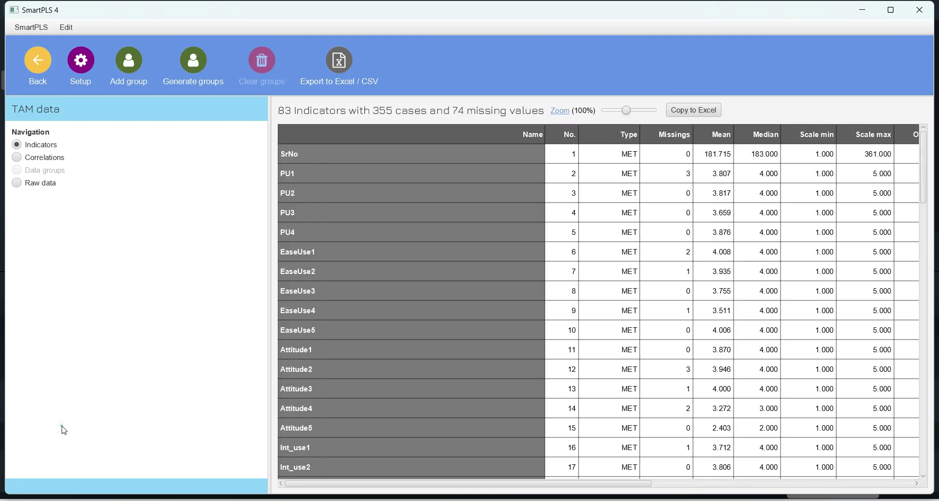
pyautogui.click(193, 63)
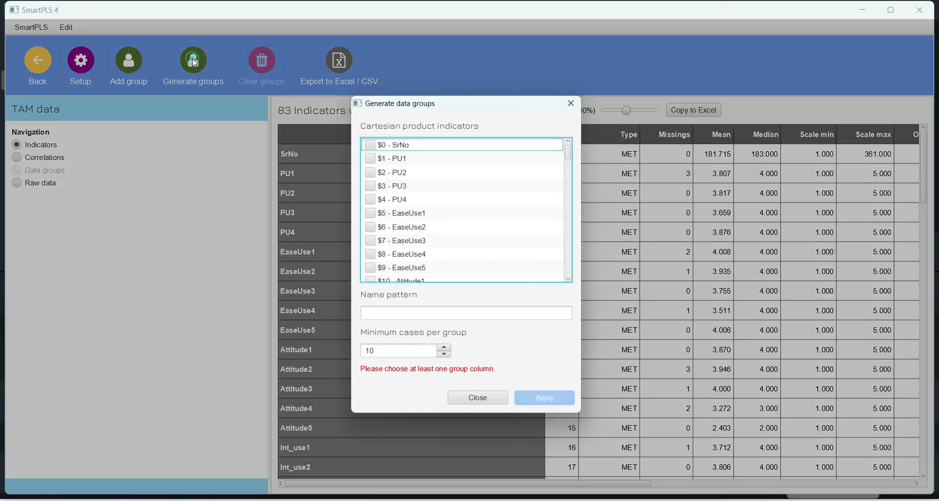
pyautogui.scroll(-8, 423, 247)
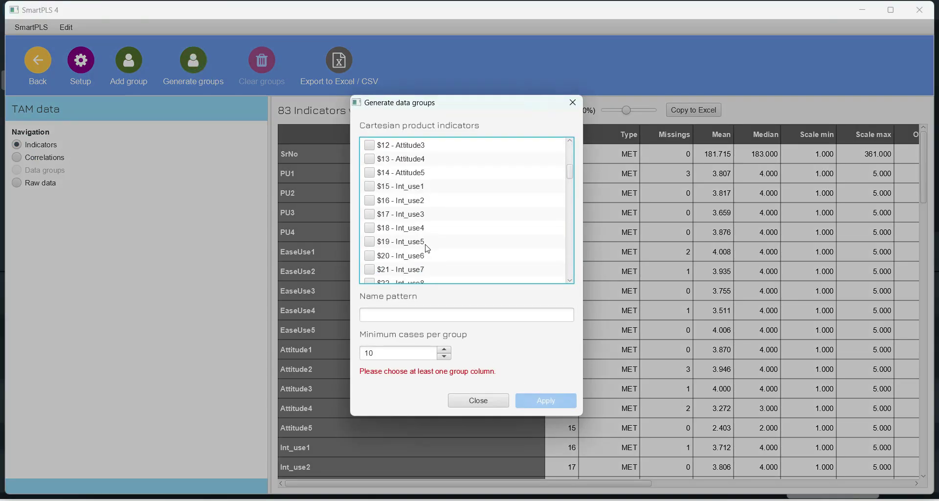
pyautogui.scroll(-12, 426, 245)
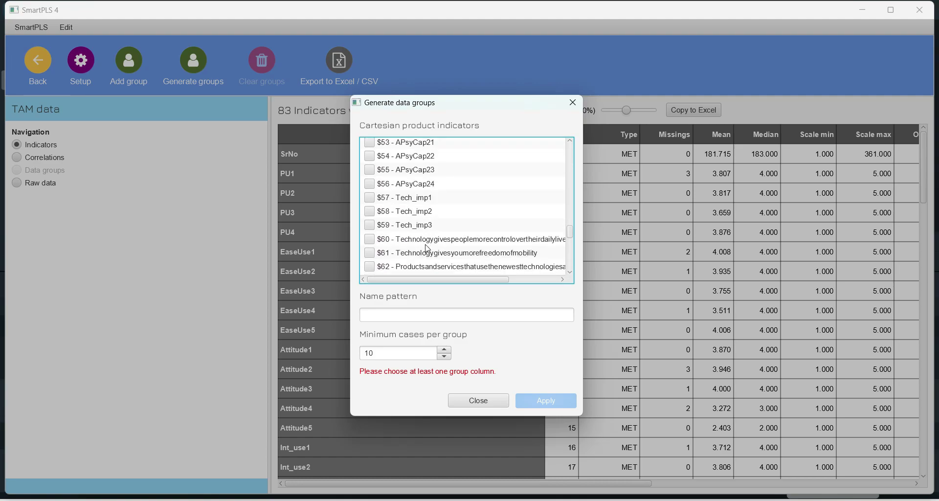
pyautogui.scroll(-1, 427, 248)
pyautogui.click(369, 202)
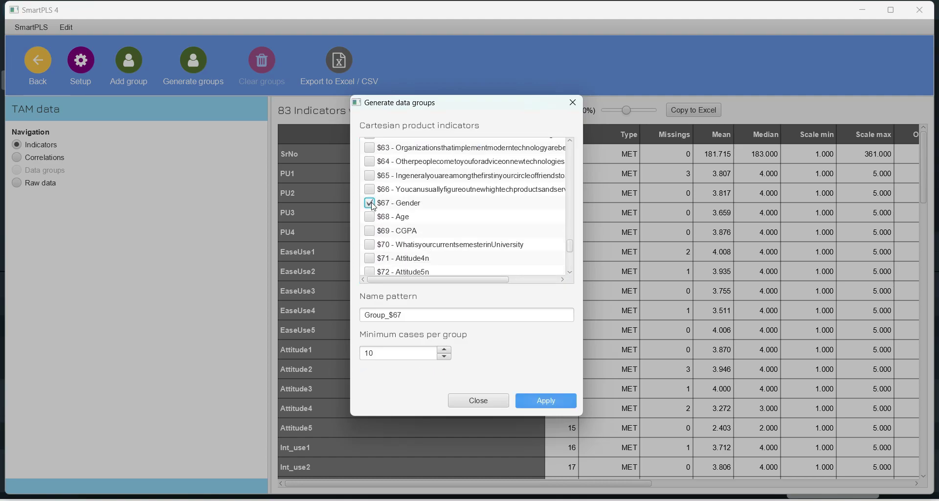
pyautogui.click(410, 313)
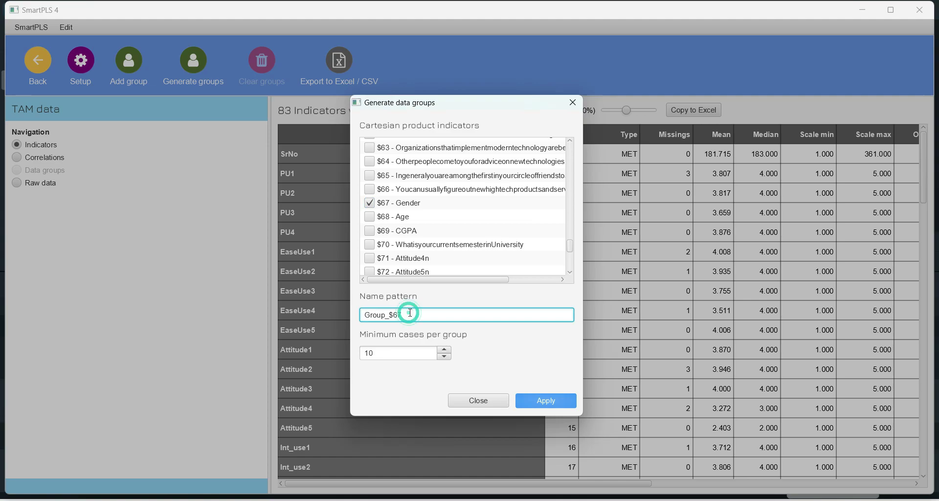
pyautogui.click(545, 404)
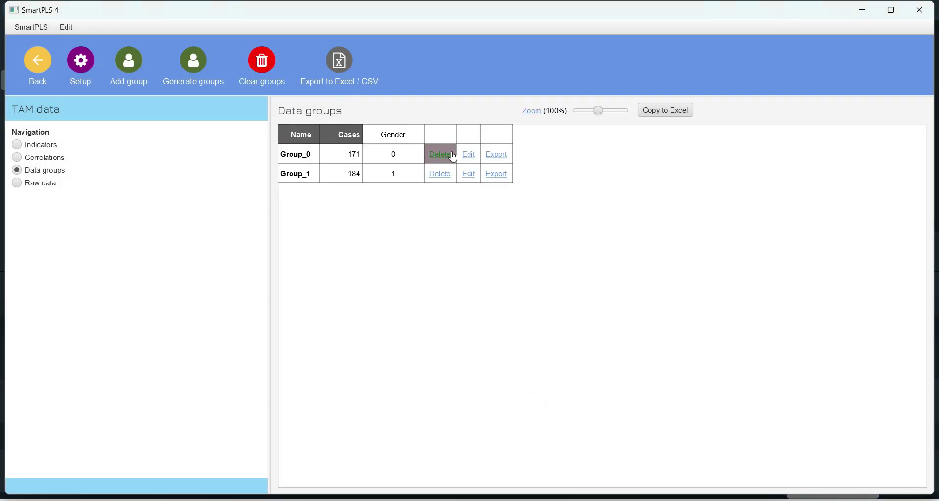
# Rename Group_0 to Female and Group_1 to Male
pyautogui.click(470, 154)
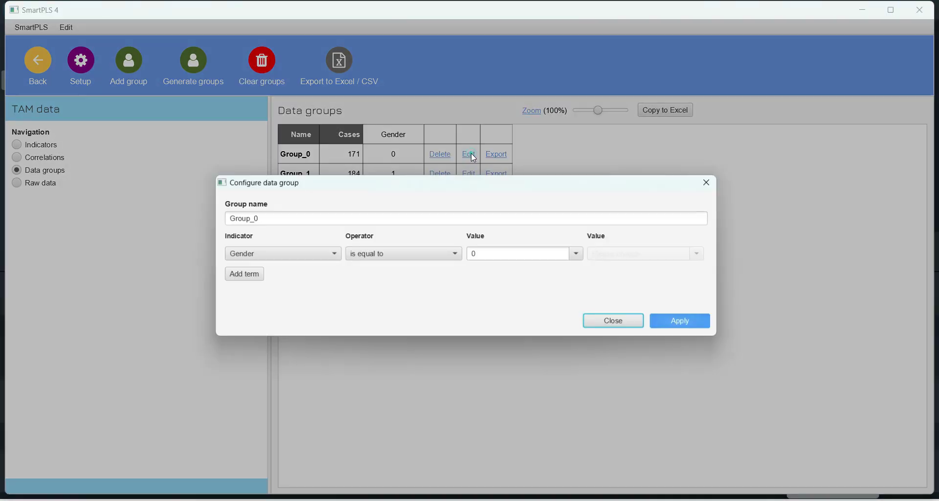
pyautogui.doubleClick(265, 213)
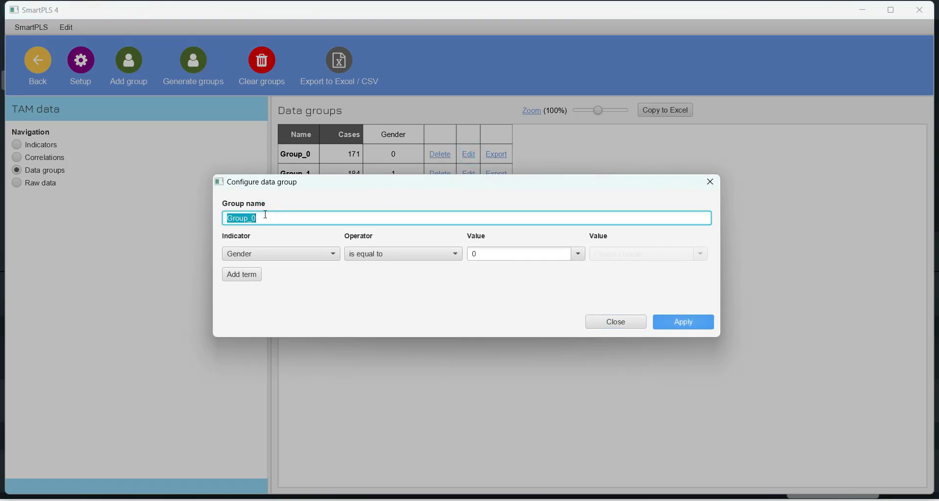
pyautogui.write('Female')
pyautogui.click(670, 323)
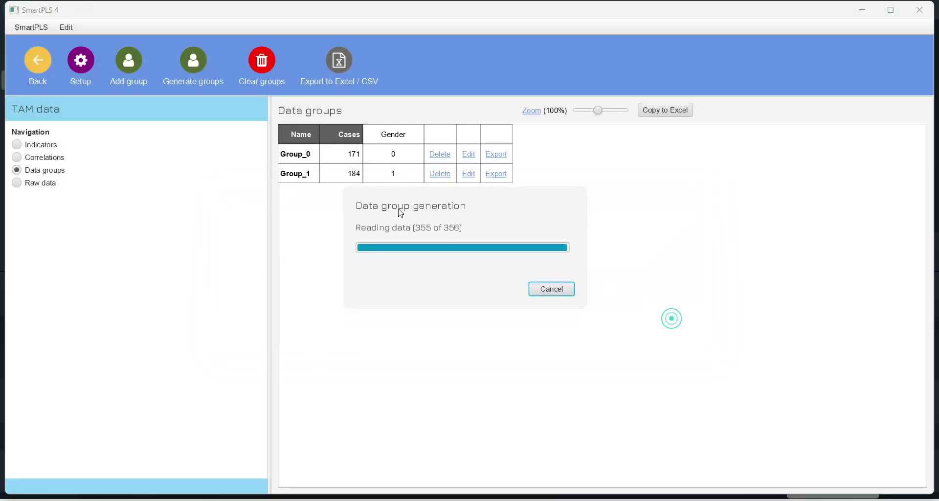
pyautogui.click(472, 181)
pyautogui.write('Male')
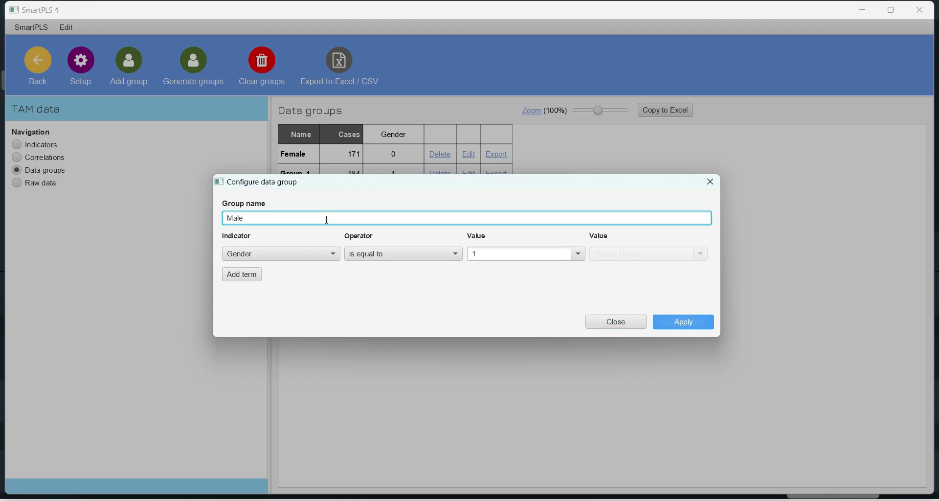
pyautogui.click(690, 324)
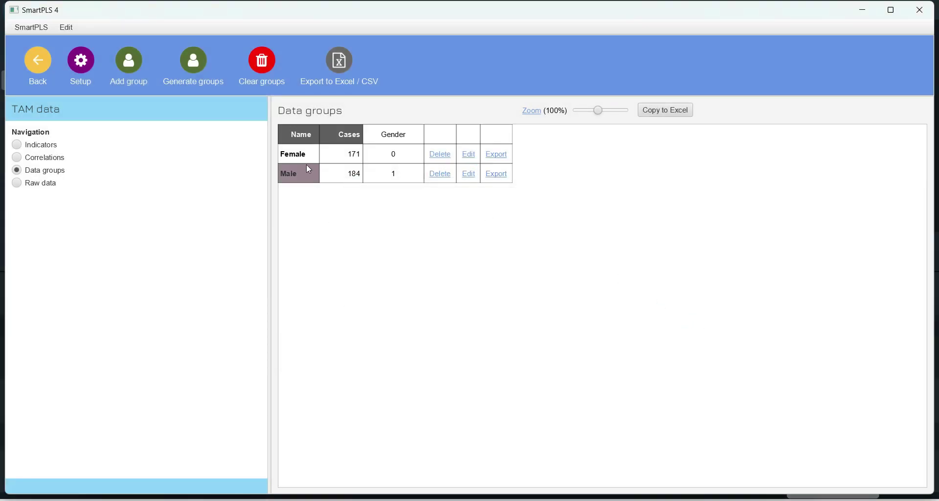
# Open the technology readiness mga model and run PLS-SEM on the full data plus the Female and Male groups
pyautogui.click(39, 66)
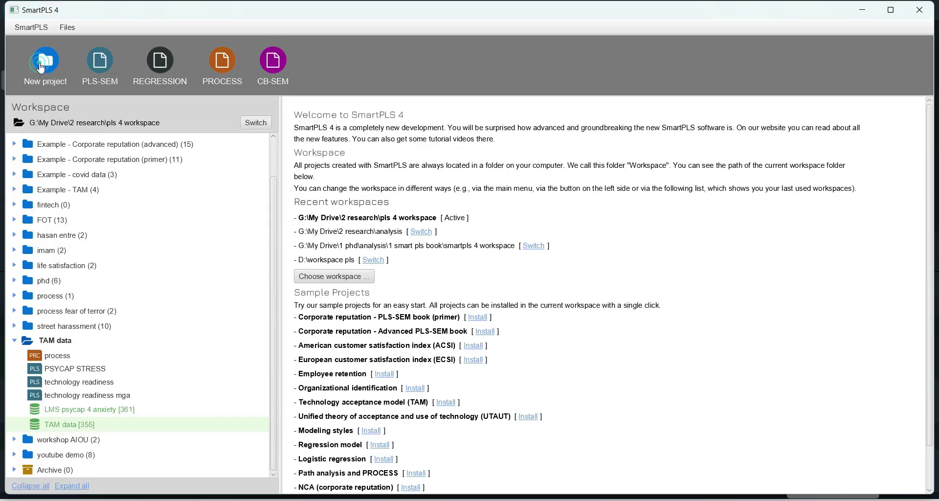
pyautogui.doubleClick(87, 395)
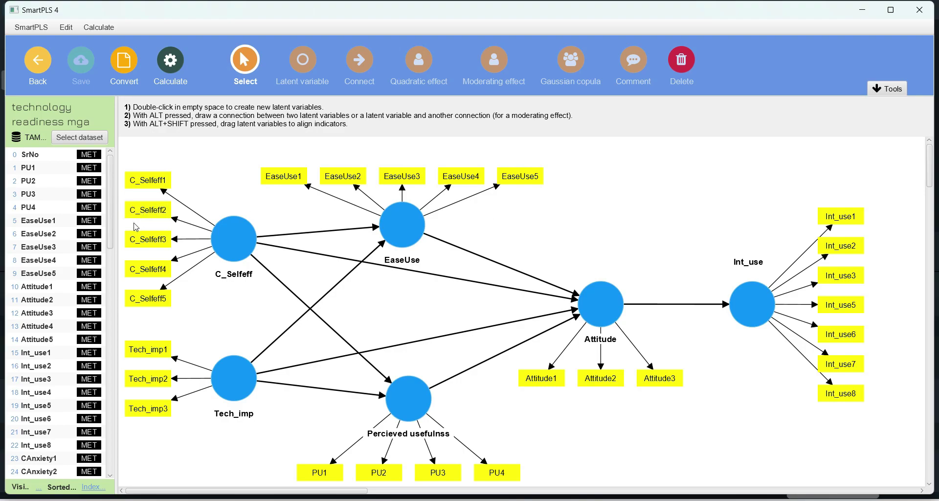
pyautogui.click(170, 68)
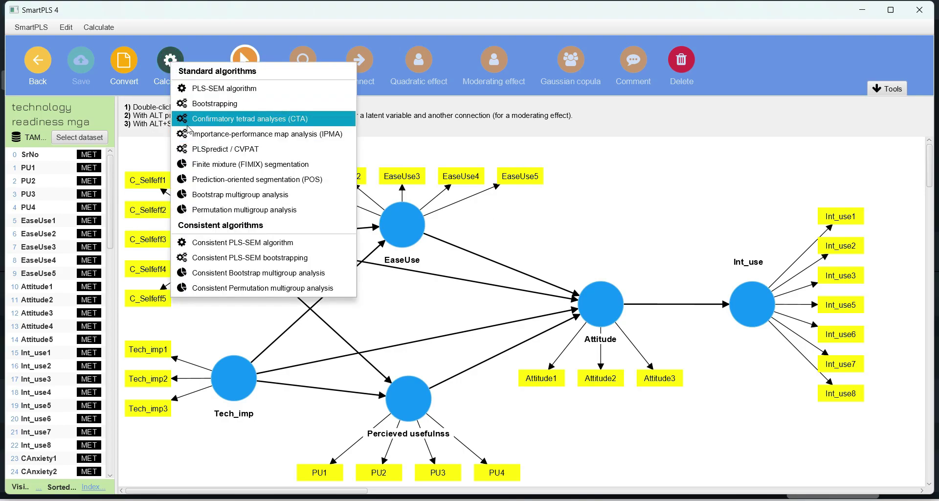
pyautogui.click(218, 88)
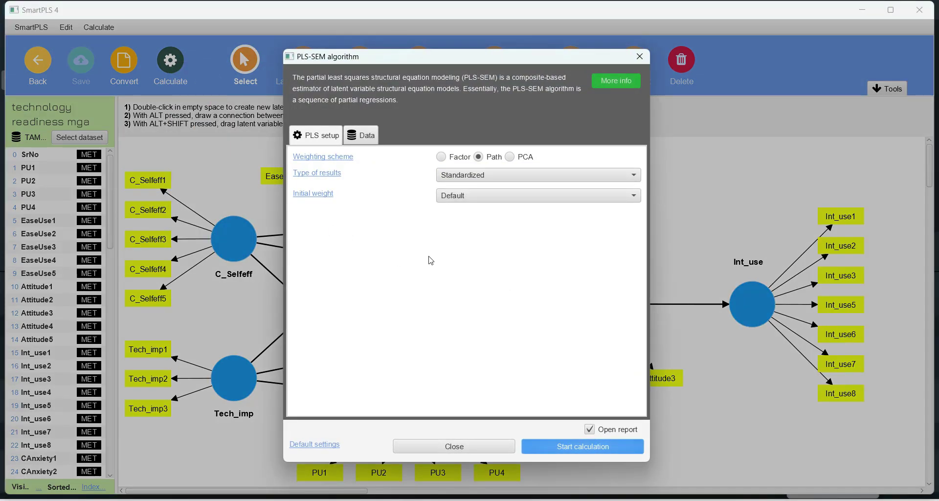
pyautogui.click(362, 135)
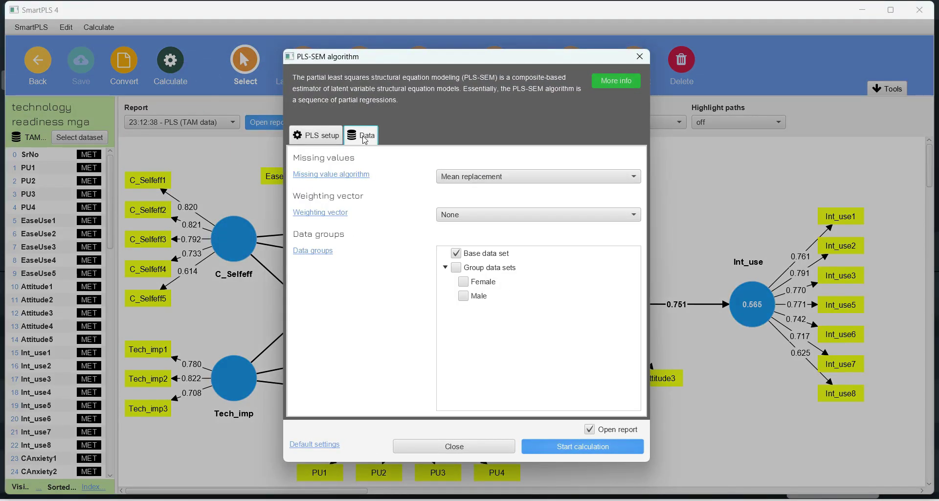
pyautogui.click(463, 282)
pyautogui.click(463, 296)
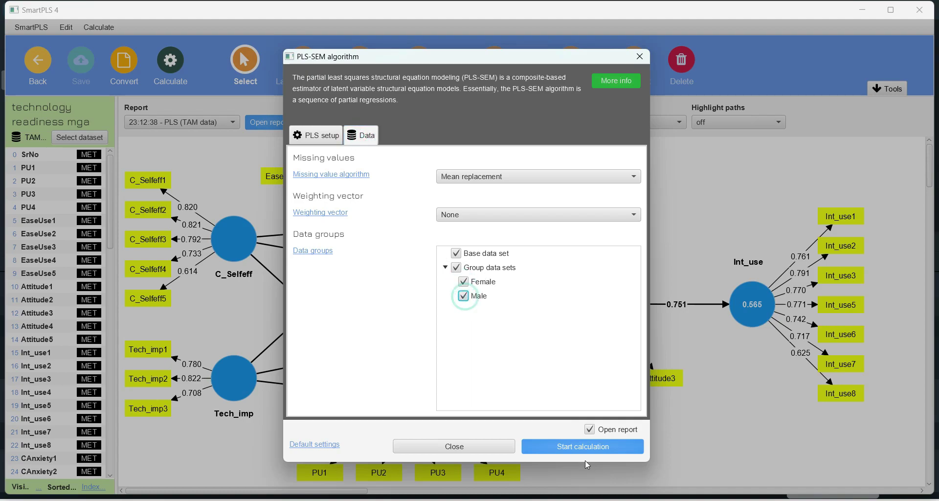
pyautogui.click(582, 446)
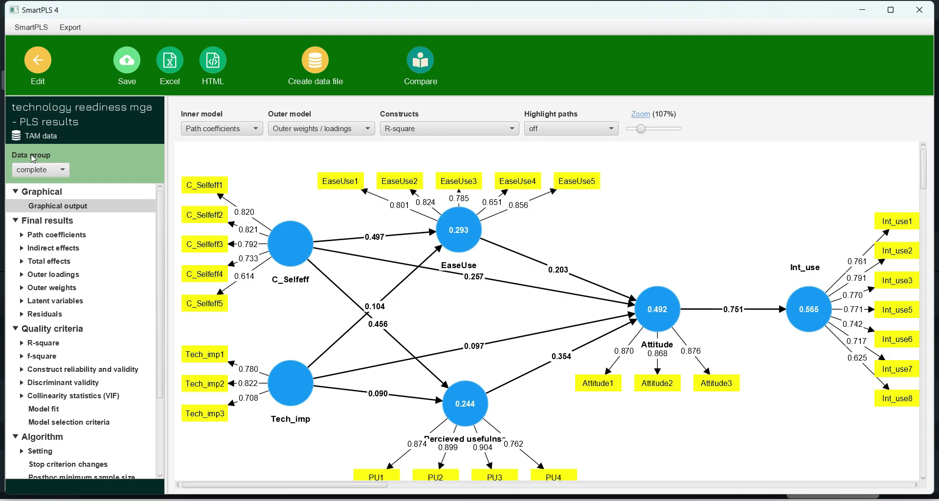
# View Female then Male path estimates, then Male construct reliability and validity (Tech_imp alpha 0.679)
pyautogui.click(46, 170)
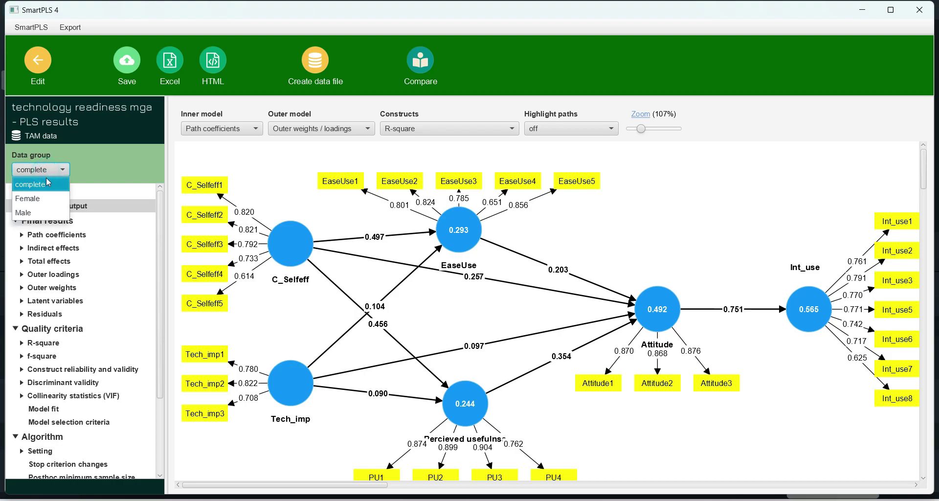
pyautogui.press('Down')
pyautogui.press('Return')
pyautogui.click(45, 170)
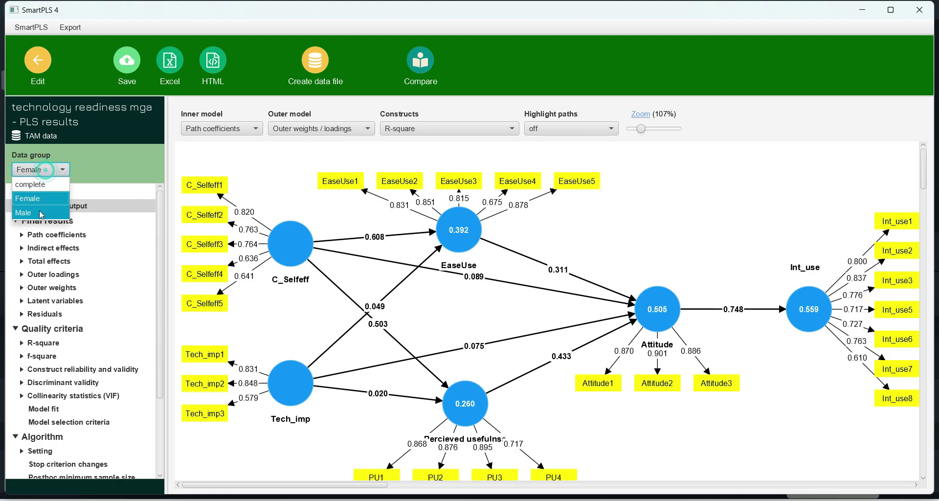
pyautogui.click(39, 211)
pyautogui.click(41, 169)
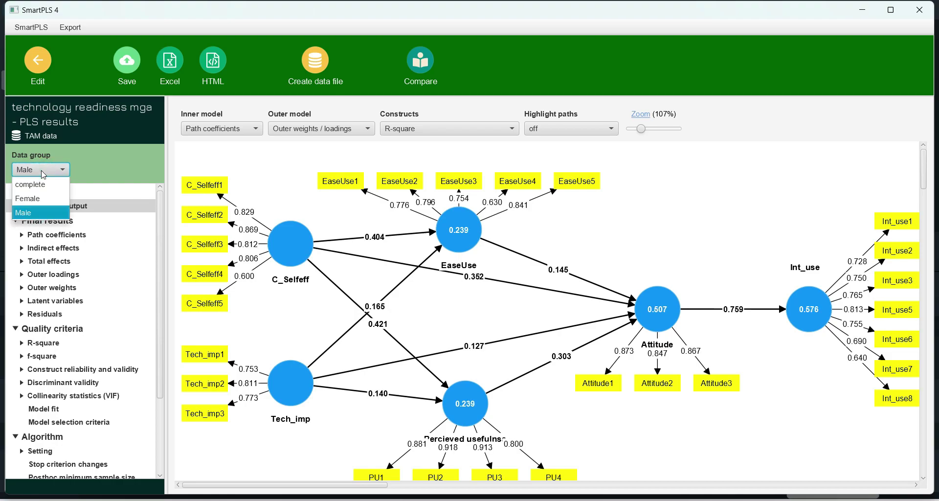
pyautogui.click(62, 370)
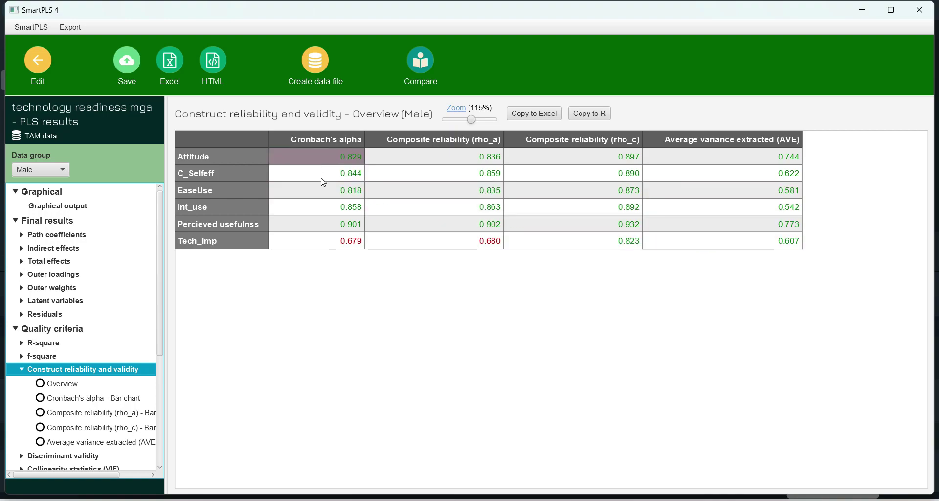
# Switch the results to the Female group, then show its HTMT discriminant validity matrix (Int_use–Attitude 0.855)
pyautogui.click(45, 168)
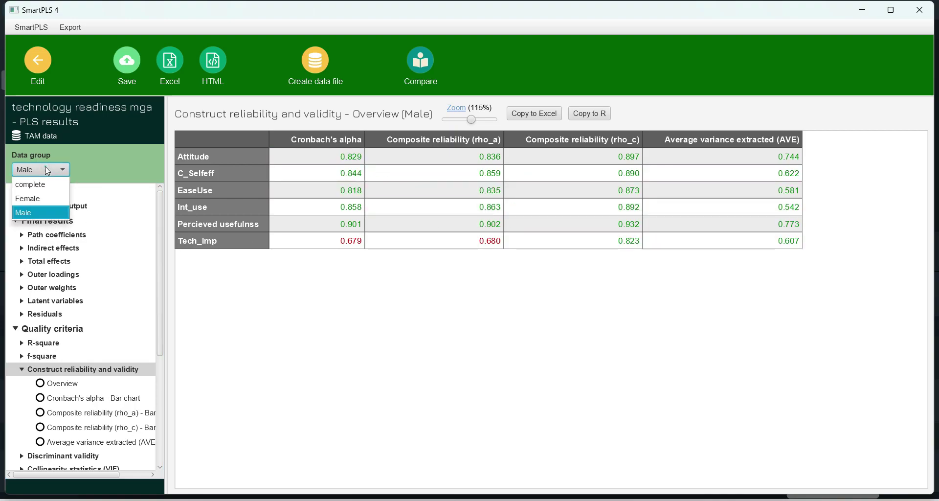
pyautogui.click(43, 198)
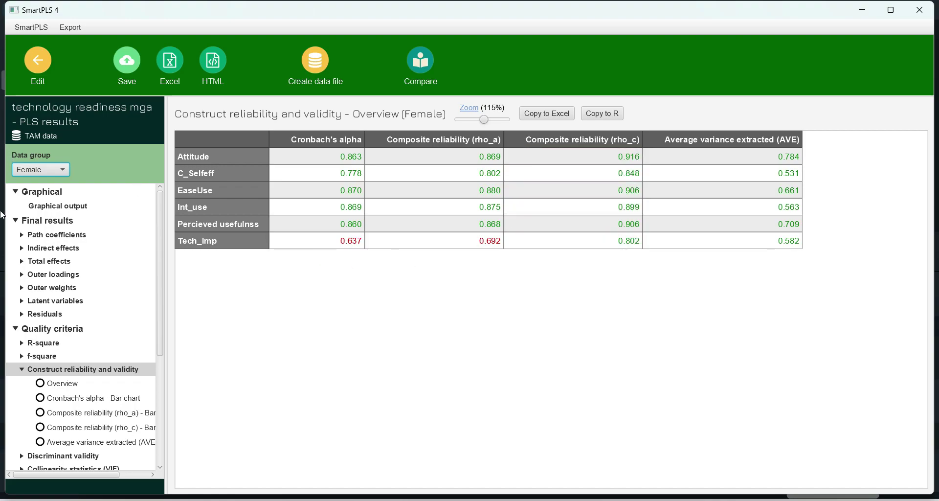
pyautogui.click(23, 369)
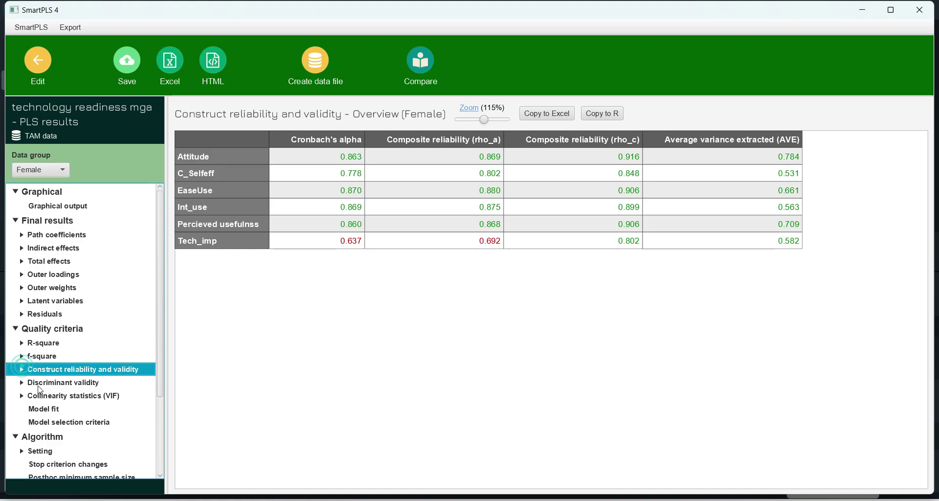
pyautogui.click(40, 382)
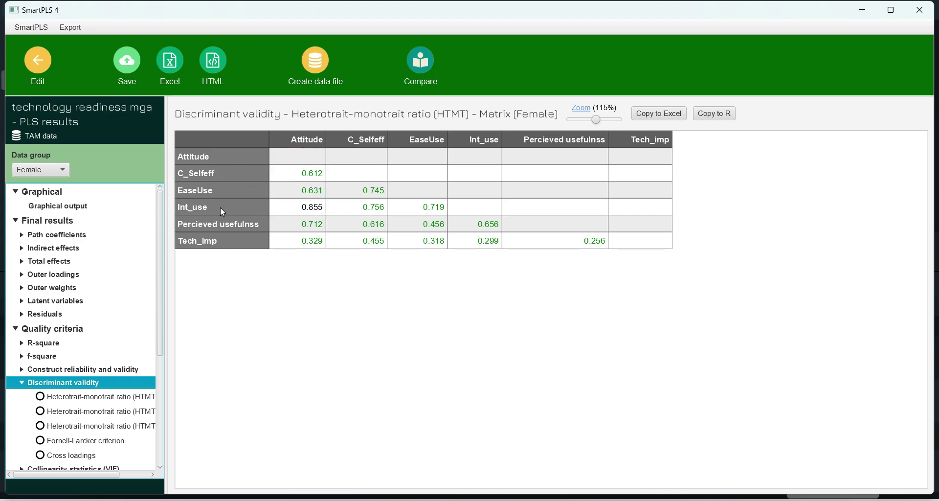
# Compare the HTMT matrix for the Male group and the complete data
pyautogui.click(47, 172)
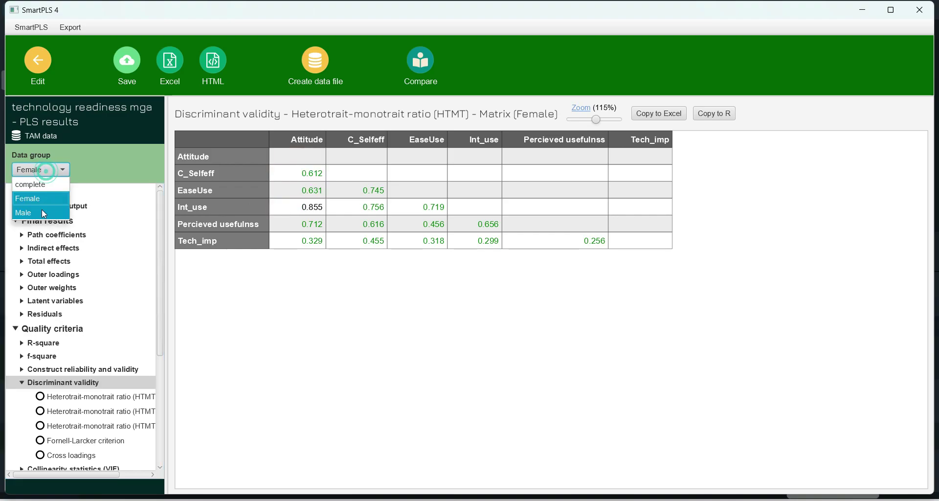
pyautogui.click(42, 210)
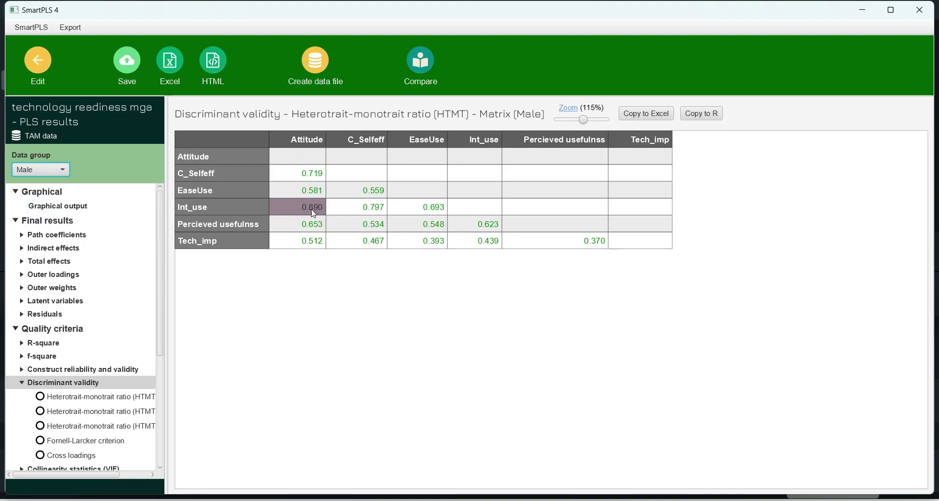
pyautogui.click(51, 170)
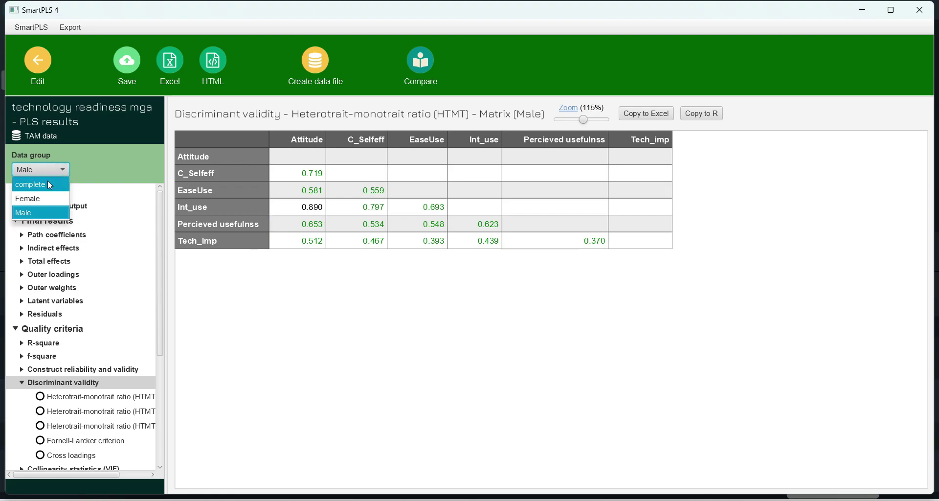
pyautogui.click(48, 184)
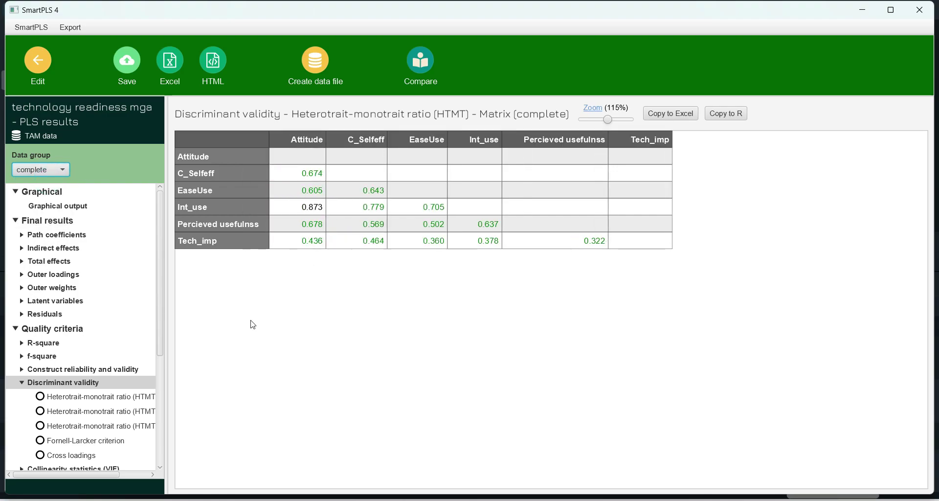
# Review the Fornell-Larcker criterion for complete, Female and Male data, then return to the model
pyautogui.click(66, 442)
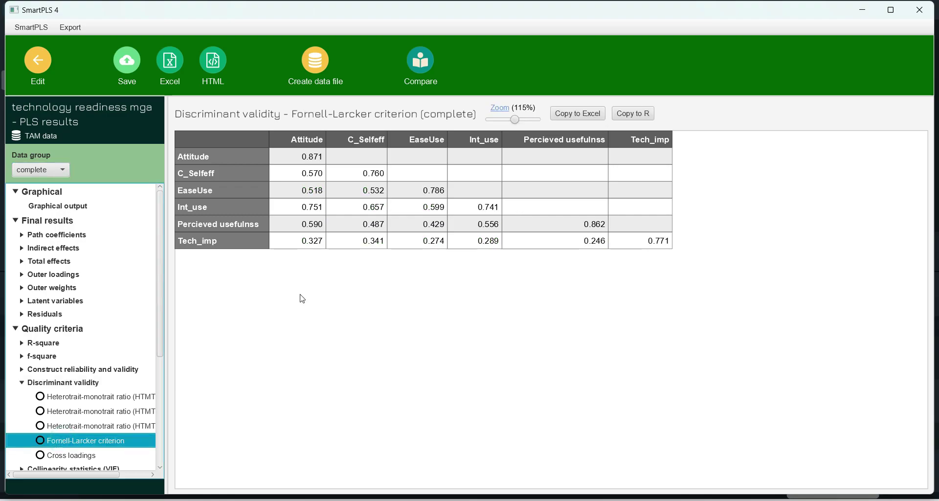
pyautogui.click(59, 172)
pyautogui.click(47, 197)
pyautogui.click(56, 169)
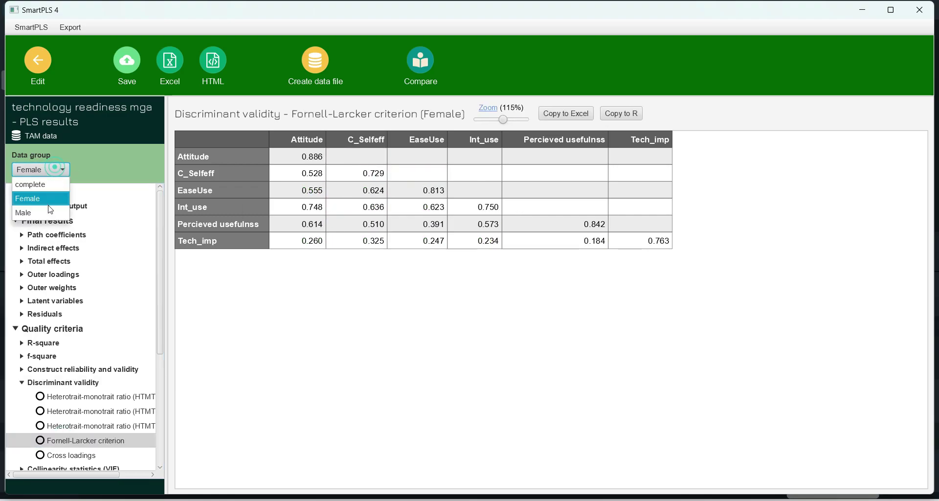
pyautogui.click(47, 212)
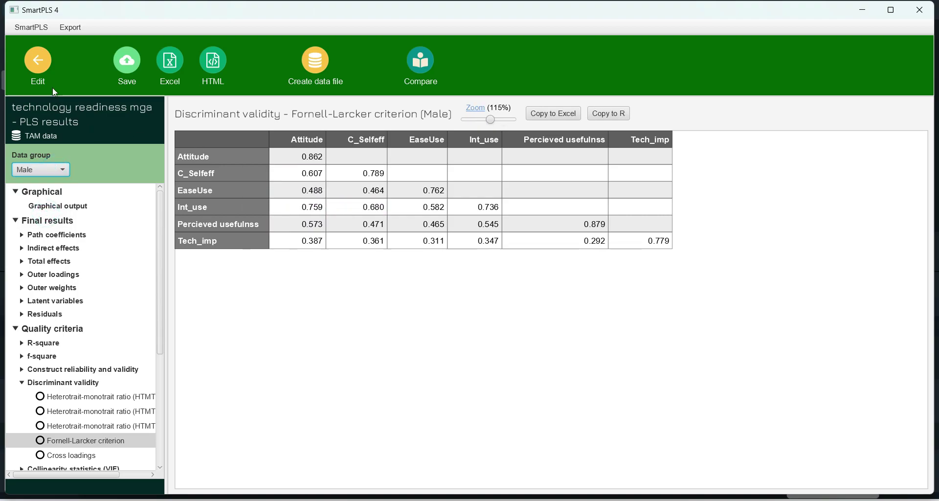
pyautogui.click(40, 66)
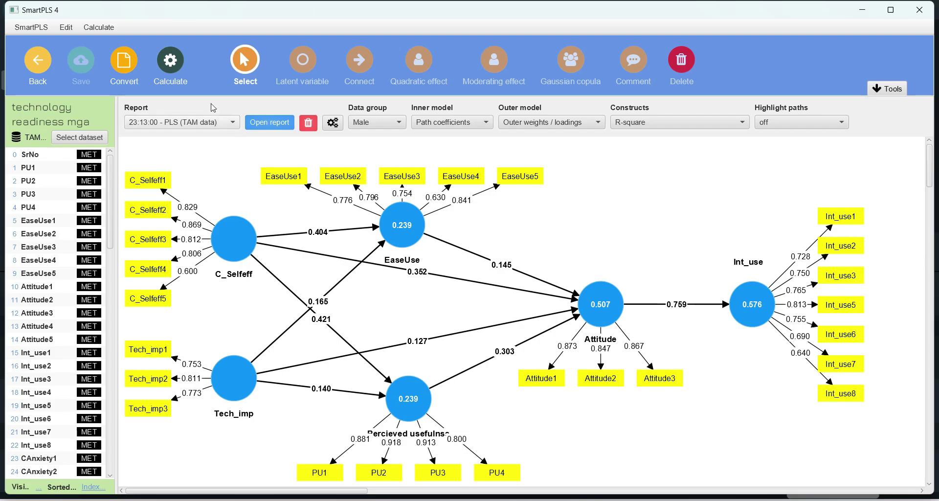
pyautogui.click(171, 66)
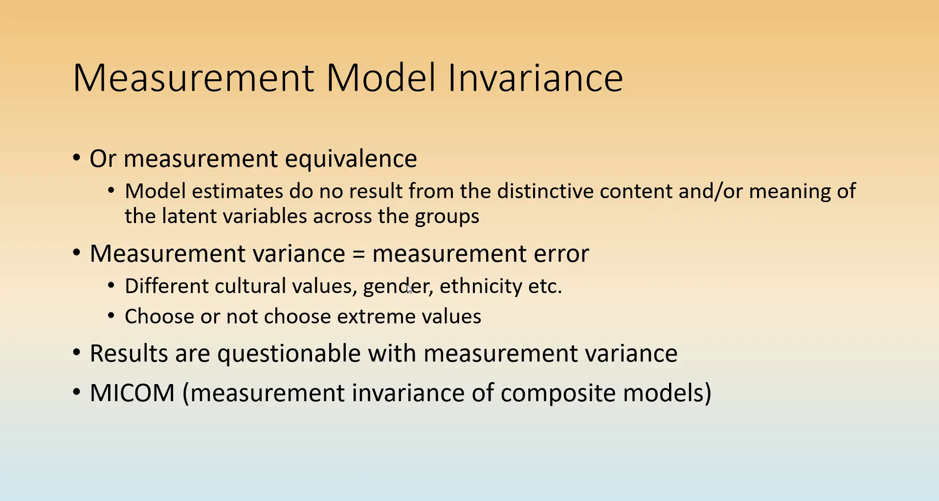